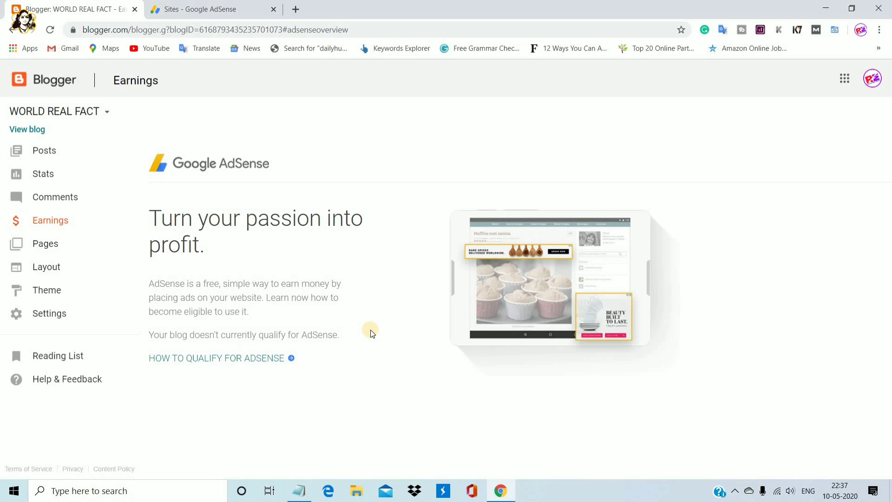
- Open the WORLD REAL FACT Stats page showing 2690 all-time views
{"action": "left_click", "coordinate": [60, 173]}
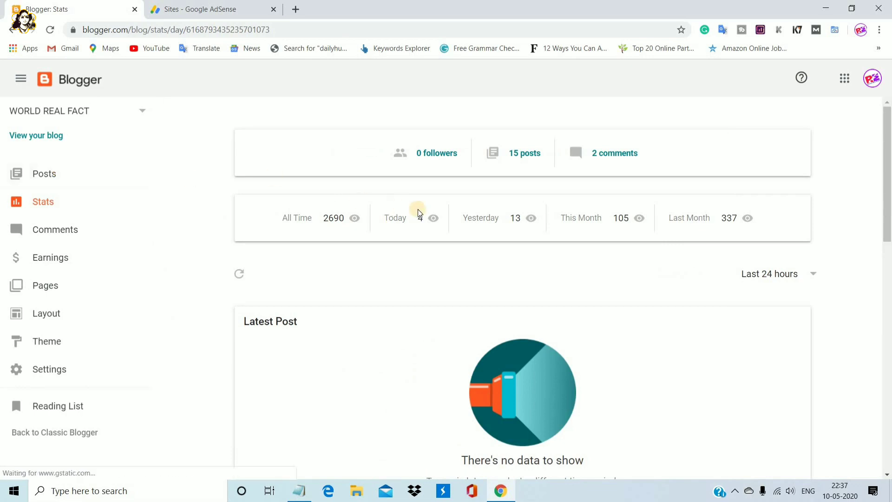
- Check yesterday's view count of 13, then open the live blog in a new tab
{"action": "double_click", "coordinate": [517, 219]}
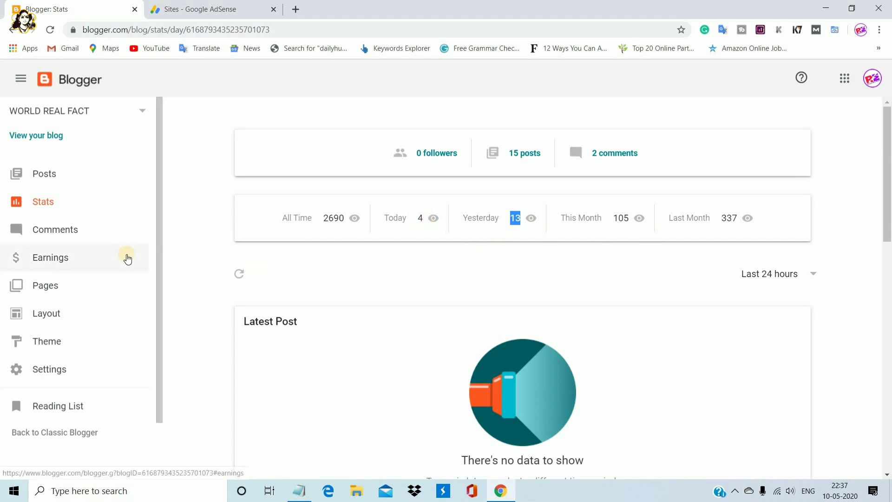
{"action": "left_click", "coordinate": [190, 254]}
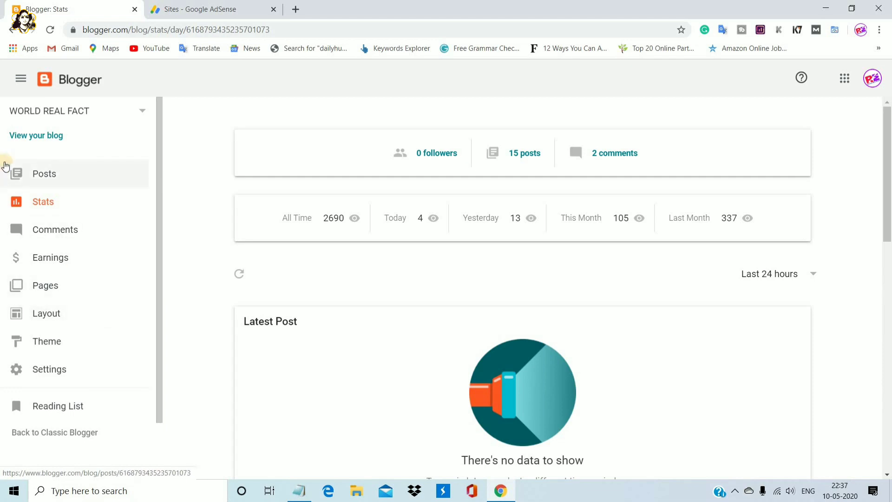
{"action": "right_click", "coordinate": [27, 137]}
{"action": "left_click", "coordinate": [67, 143]}
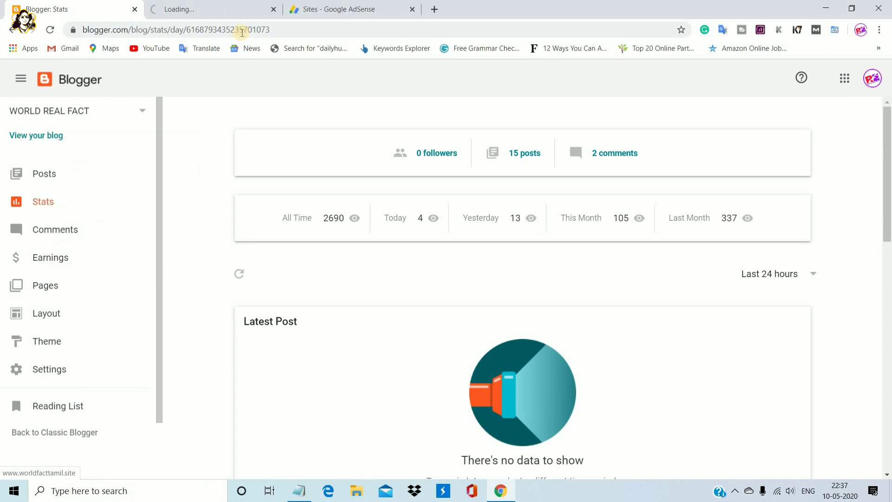
- Switch to the WORLD REAL FACT blog tab, scroll through its posts and back, and reveal its address
{"action": "left_click", "coordinate": [219, 13]}
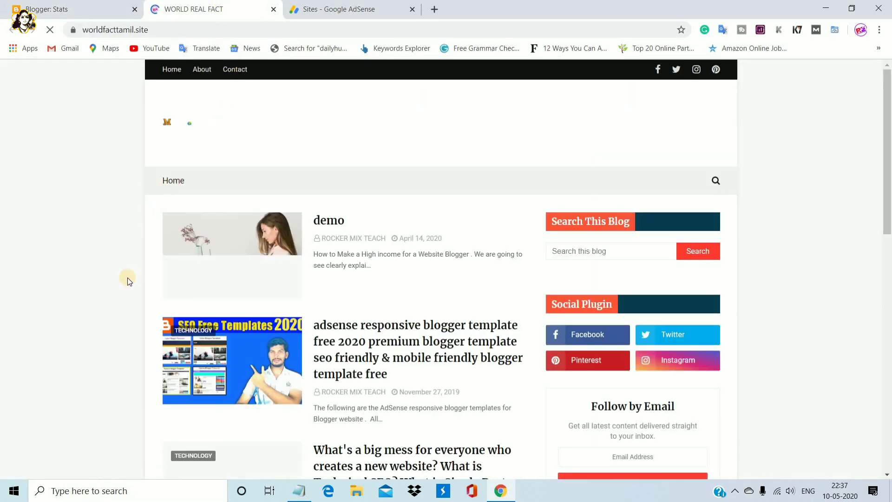
{"action": "scroll", "coordinate": [127, 277], "scroll_direction": "down", "scroll_amount": 1}
{"action": "scroll", "coordinate": [127, 278], "scroll_direction": "down", "scroll_amount": 10}
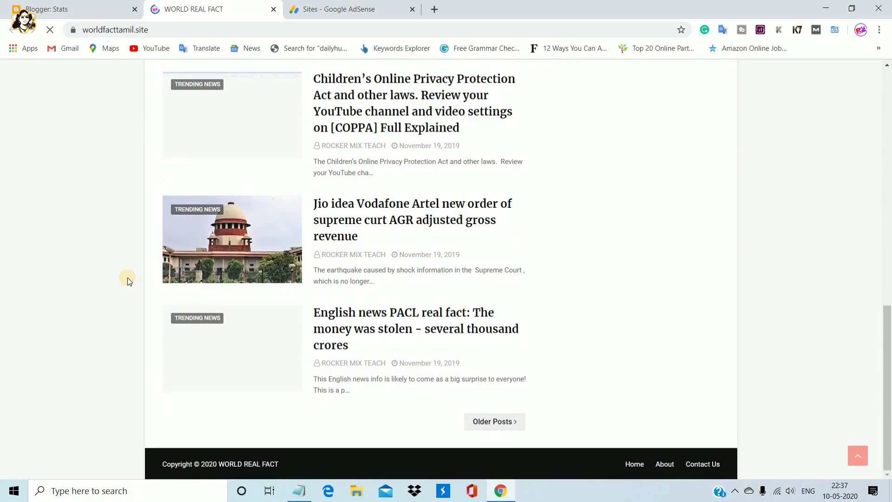
{"action": "scroll", "coordinate": [127, 278], "scroll_direction": "up", "scroll_amount": 10}
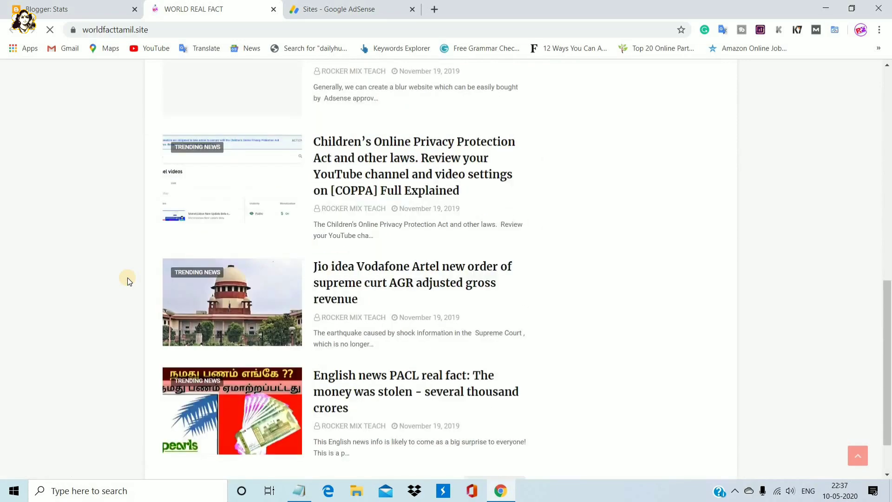
{"action": "scroll", "coordinate": [127, 278], "scroll_direction": "up", "scroll_amount": 1}
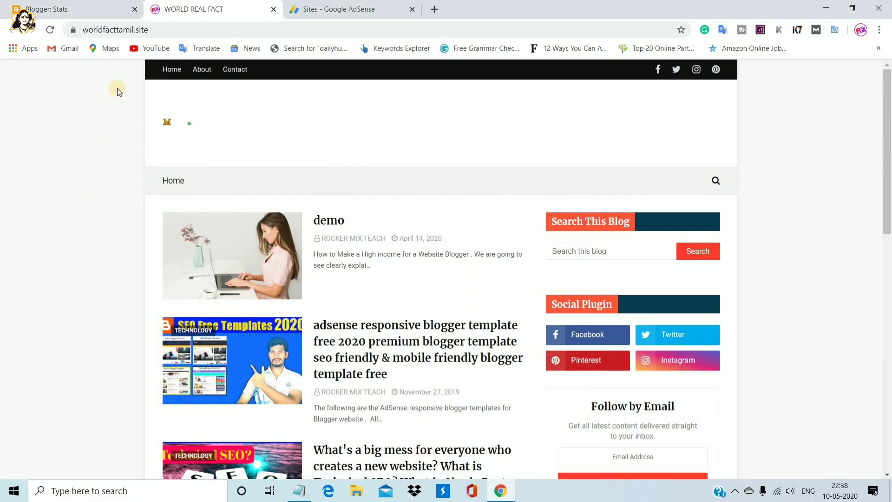
{"action": "left_click", "coordinate": [148, 32]}
{"action": "key", "text": "ctrl+c"}
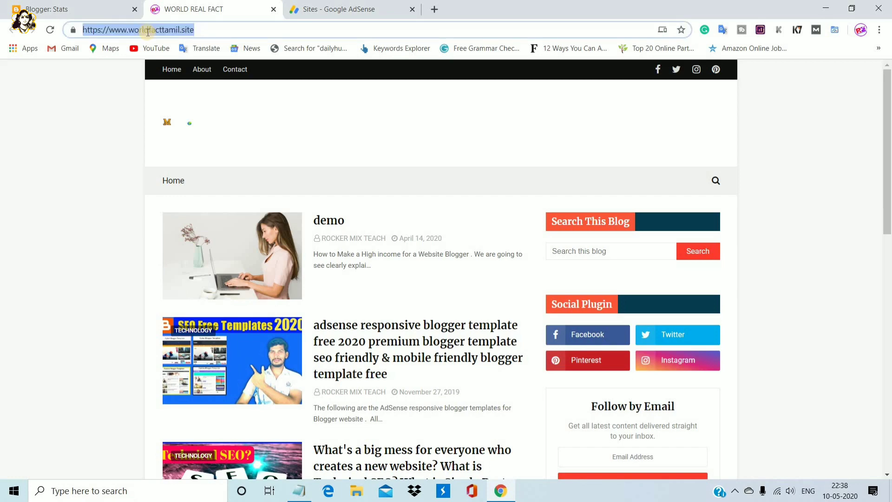
- Switch to the 'Sites - Google AdSense' tab listing two Ready sites
{"action": "left_click", "coordinate": [333, 6]}
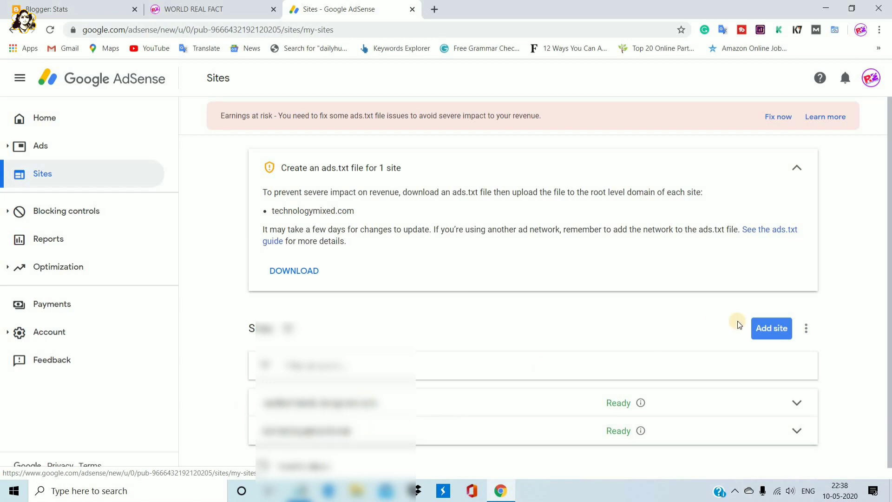
- Add a new AdSense site with the pasted URL trimmed to worldfacttamil.site and continue
{"action": "left_click", "coordinate": [767, 329]}
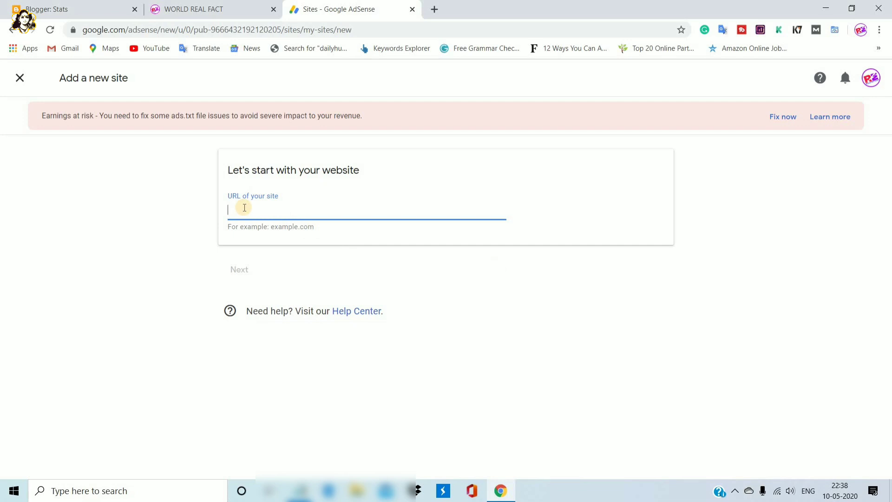
{"action": "key", "text": "ctrl+v"}
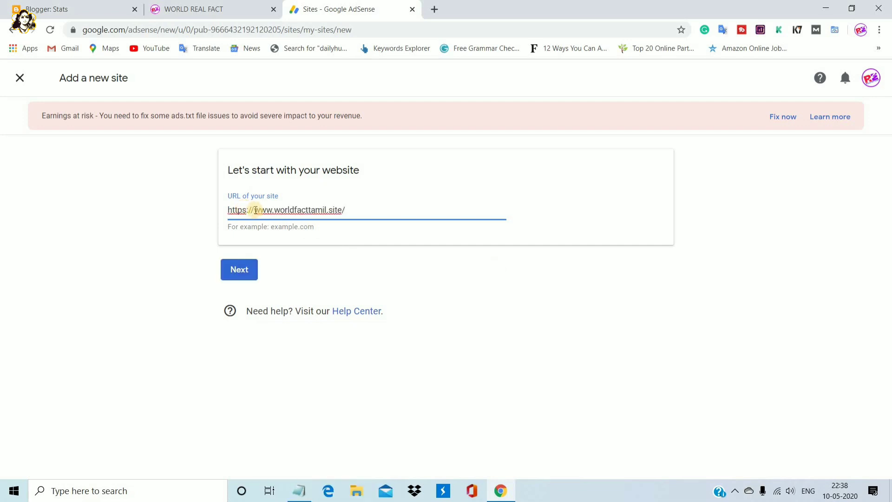
{"action": "left_click_drag", "start_coordinate": [255, 210], "coordinate": [215, 210]}
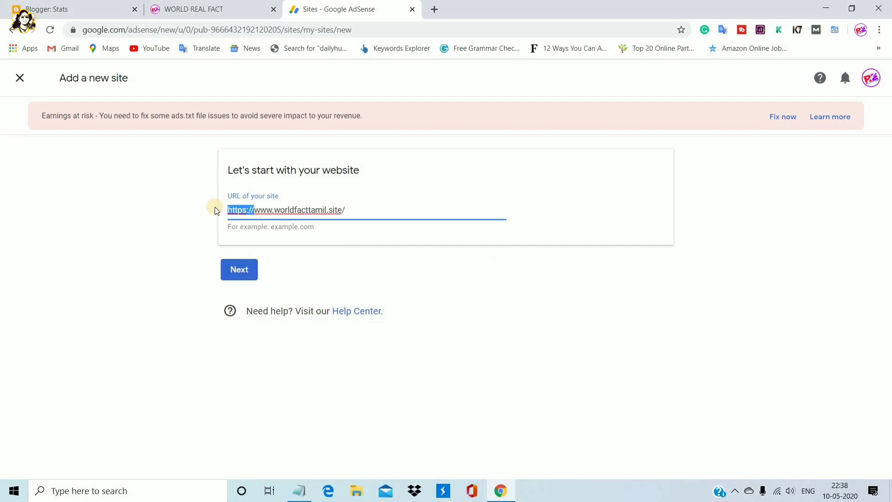
{"action": "key", "text": "BackSpace"}
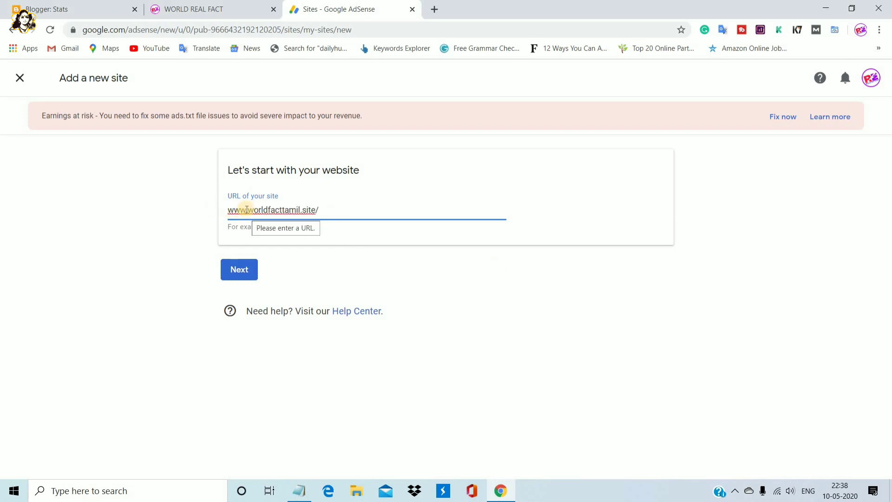
{"action": "left_click_drag", "start_coordinate": [247, 210], "coordinate": [166, 212]}
{"action": "key", "text": "BackSpace"}
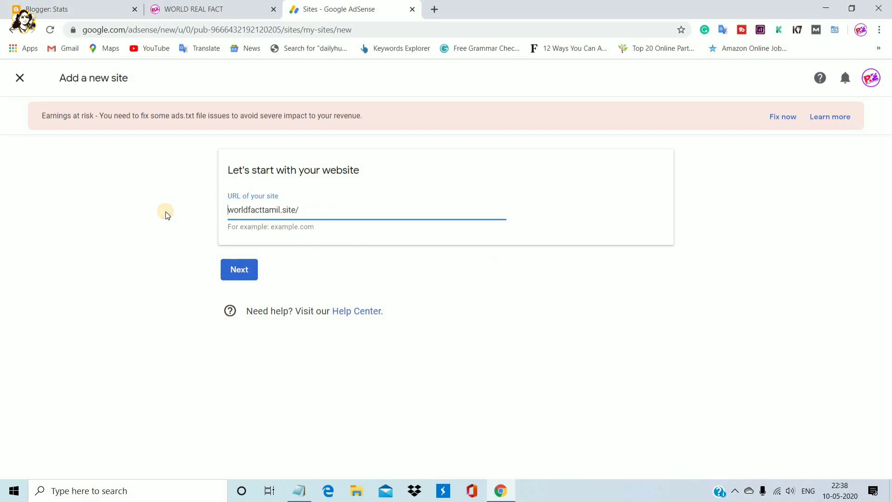
{"action": "left_click", "coordinate": [304, 207]}
{"action": "key", "text": "BackSpace"}
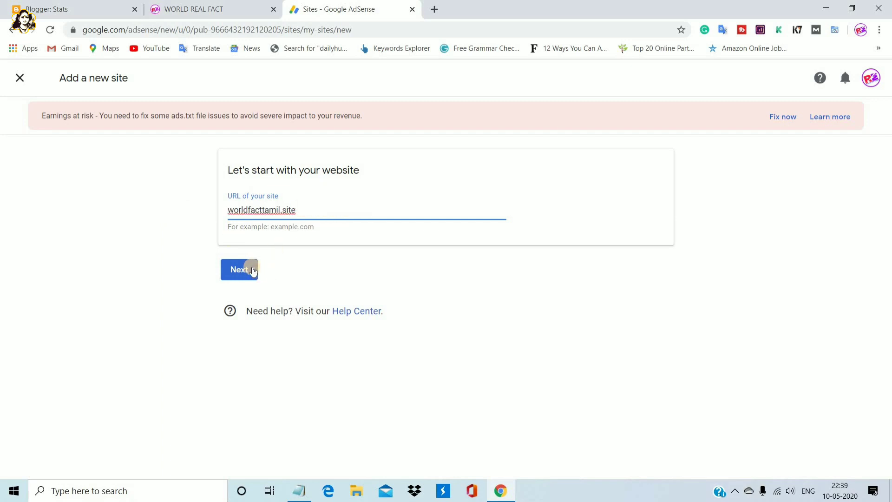
{"action": "left_click", "coordinate": [247, 267]}
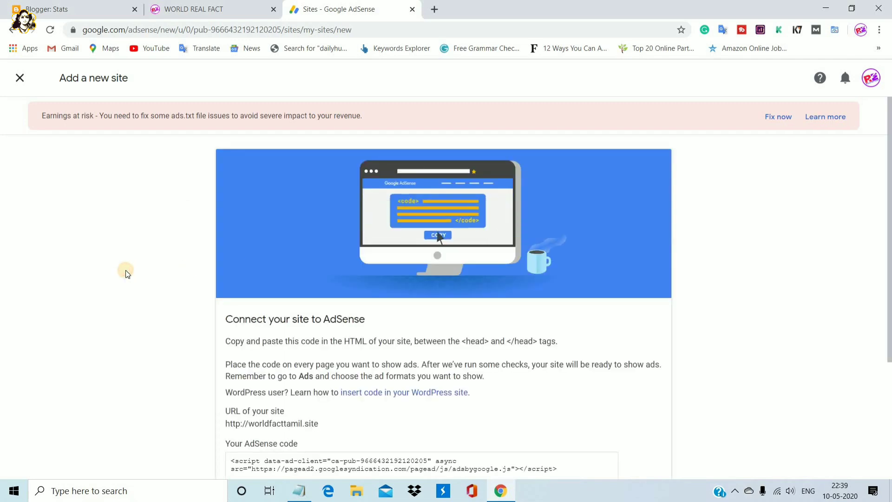
- Scroll to 'Your AdSense code', select the whole script and copy it
{"action": "scroll", "coordinate": [125, 273], "scroll_direction": "down", "scroll_amount": 3}
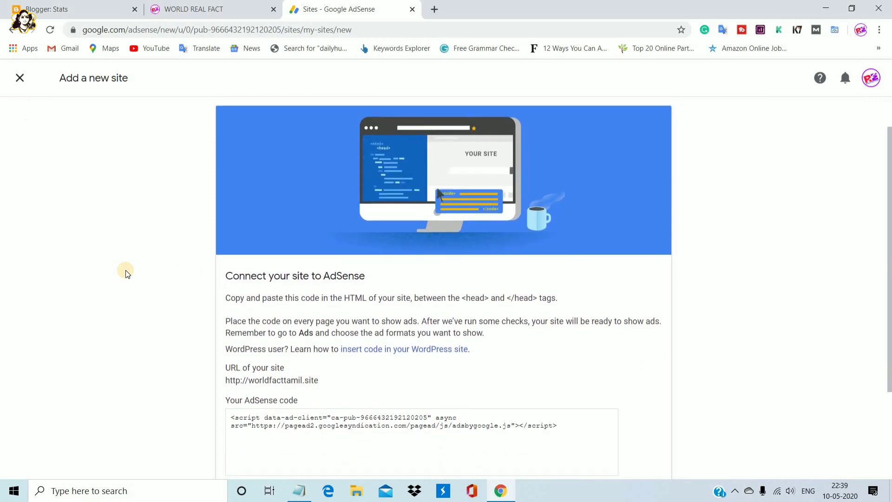
{"action": "scroll", "coordinate": [125, 273], "scroll_direction": "up", "scroll_amount": 3}
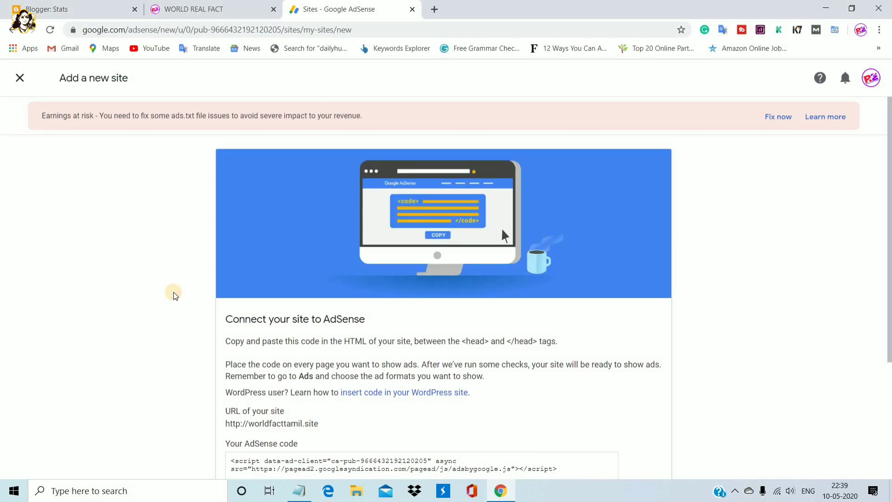
{"action": "scroll", "coordinate": [175, 296], "scroll_direction": "down", "scroll_amount": 1}
{"action": "scroll", "coordinate": [174, 295], "scroll_direction": "down", "scroll_amount": 3}
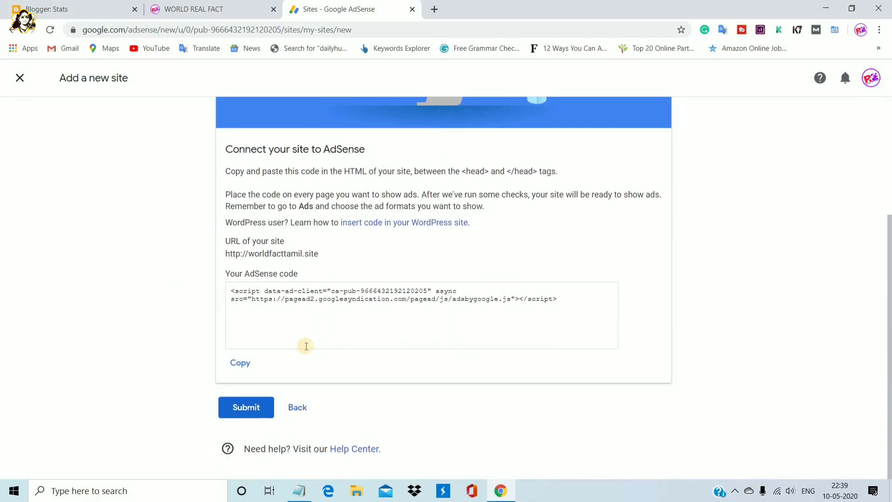
{"action": "left_click", "coordinate": [246, 364]}
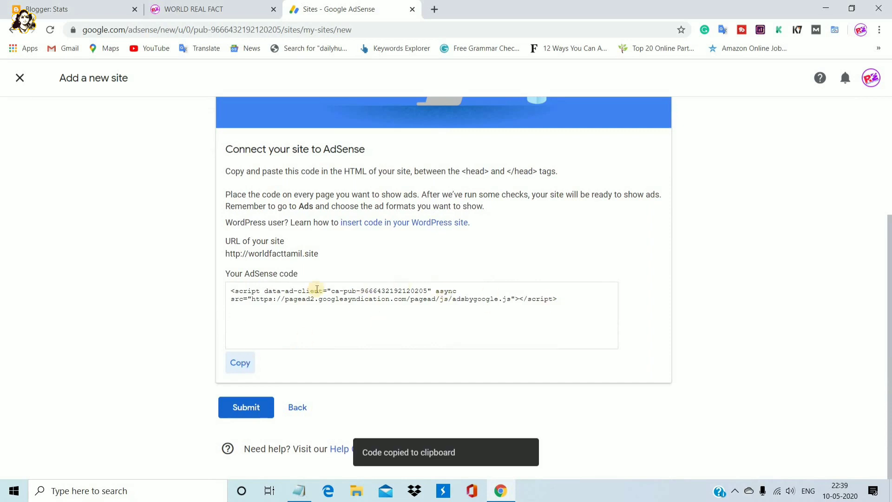
{"action": "left_click_drag", "start_coordinate": [231, 291], "coordinate": [617, 309]}
{"action": "left_click", "coordinate": [239, 365]}
- Go to Blogger's Theme page and bring up the custom (Modified) theme's extra options
{"action": "left_click", "coordinate": [86, 7]}
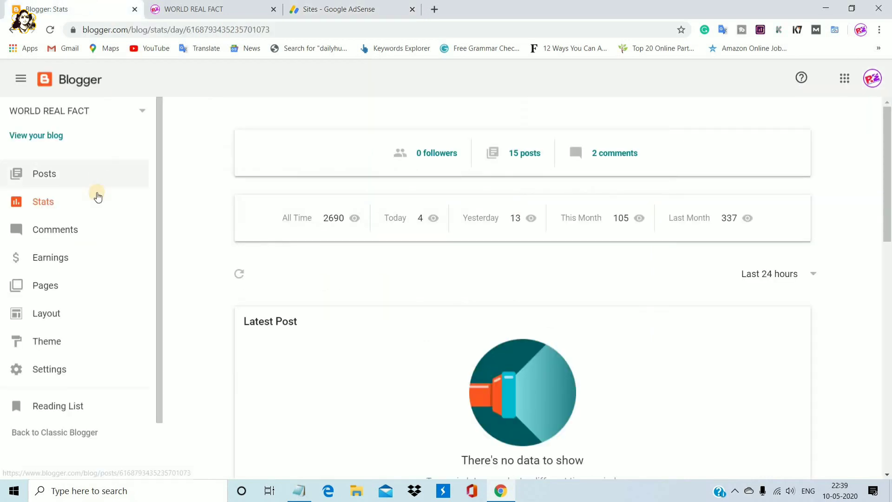
{"action": "left_click", "coordinate": [63, 329]}
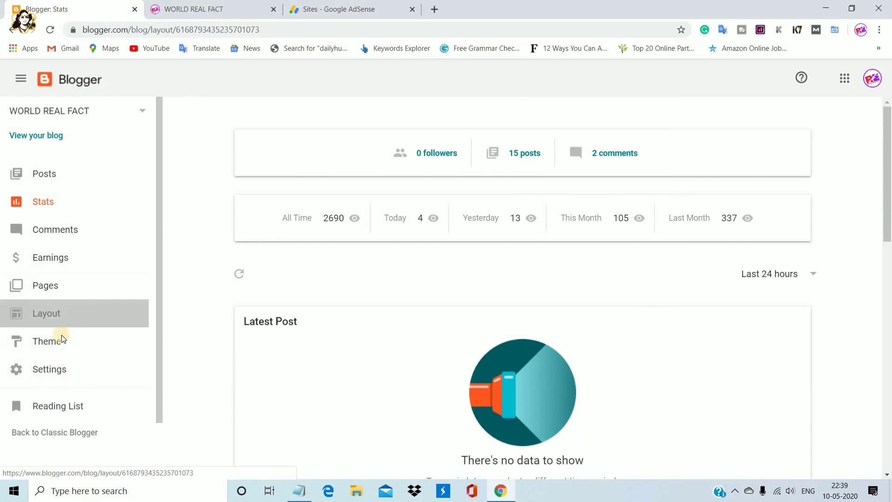
{"action": "left_click", "coordinate": [60, 341]}
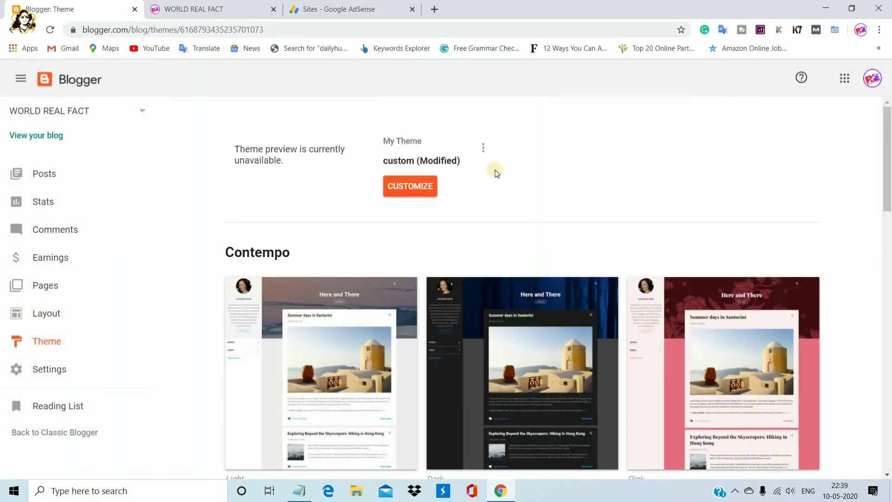
{"action": "left_click", "coordinate": [482, 148]}
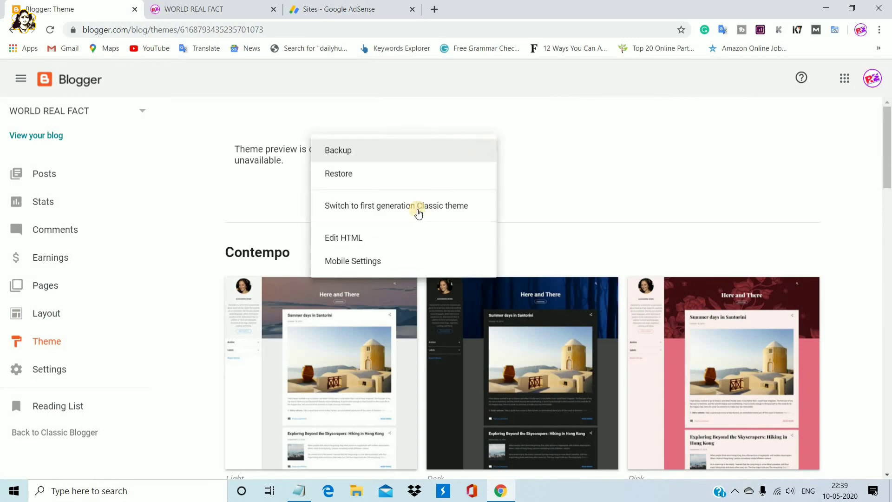
- In Edit HTML, paste the AdSense script on a new line after <head> and save
{"action": "left_click", "coordinate": [379, 236]}
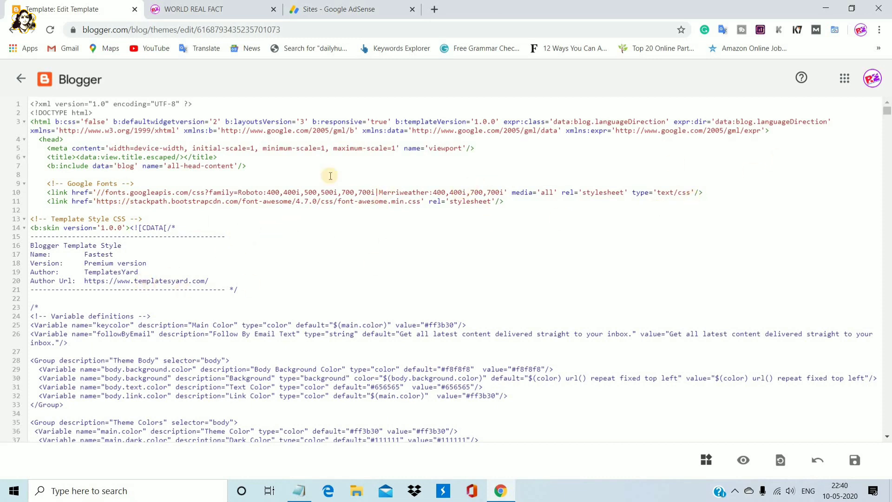
{"action": "left_click", "coordinate": [66, 139]}
{"action": "key", "text": "Return"}
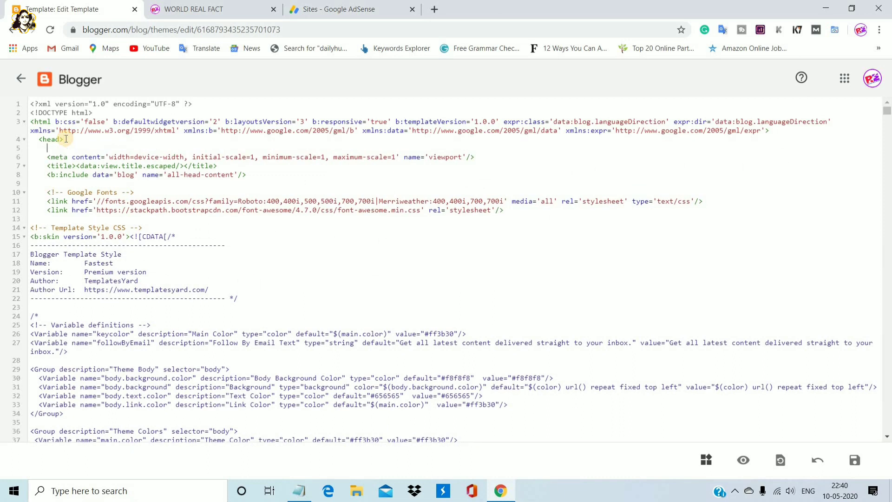
{"action": "key", "text": "ctrl+v"}
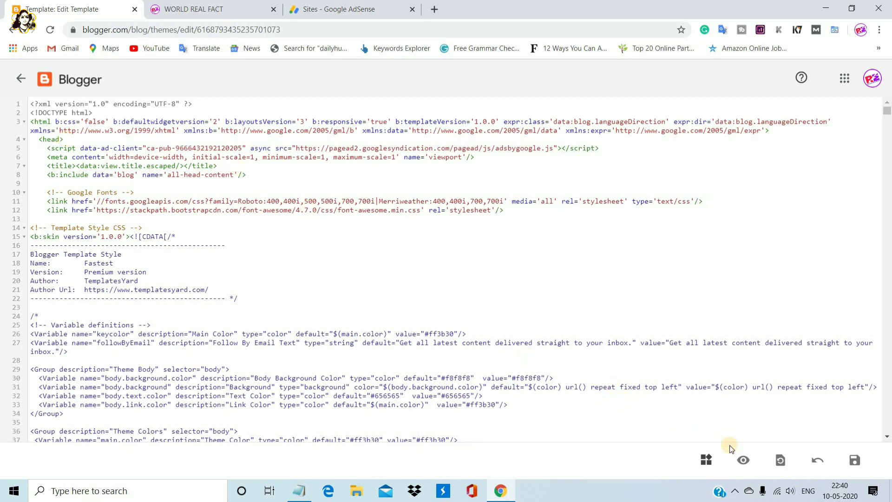
{"action": "left_click", "coordinate": [856, 463]}
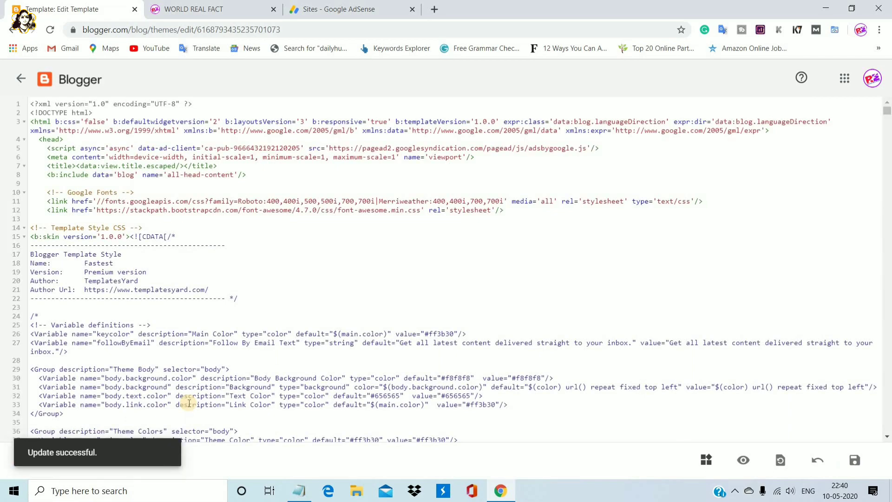
{"action": "left_click", "coordinate": [336, 6]}
- Submit worldfacttamil.site, start its ad setup and switch Auto ads on
{"action": "left_click", "coordinate": [255, 411]}
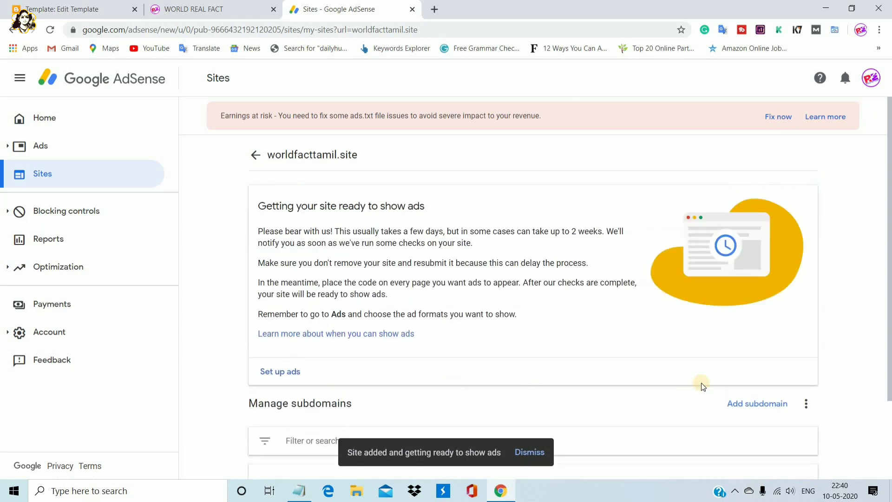
{"action": "left_click_drag", "start_coordinate": [888, 276], "coordinate": [877, 301]}
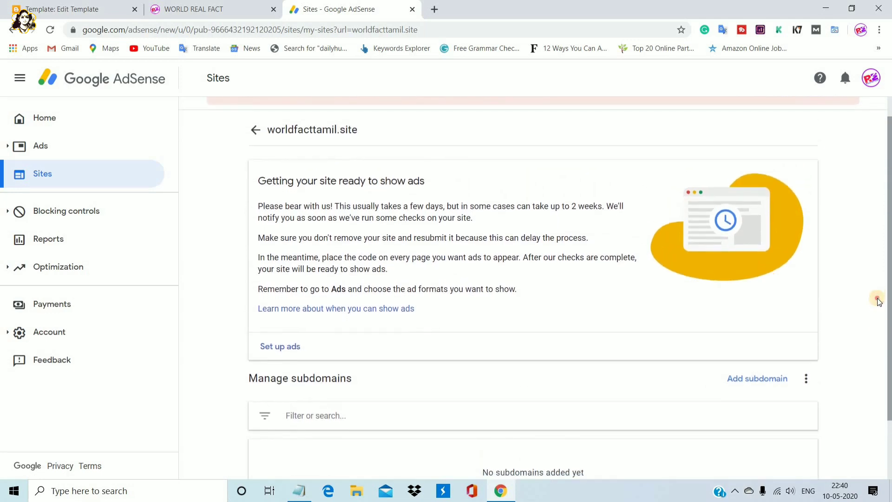
{"action": "scroll", "coordinate": [882, 323], "scroll_direction": "down", "scroll_amount": 1}
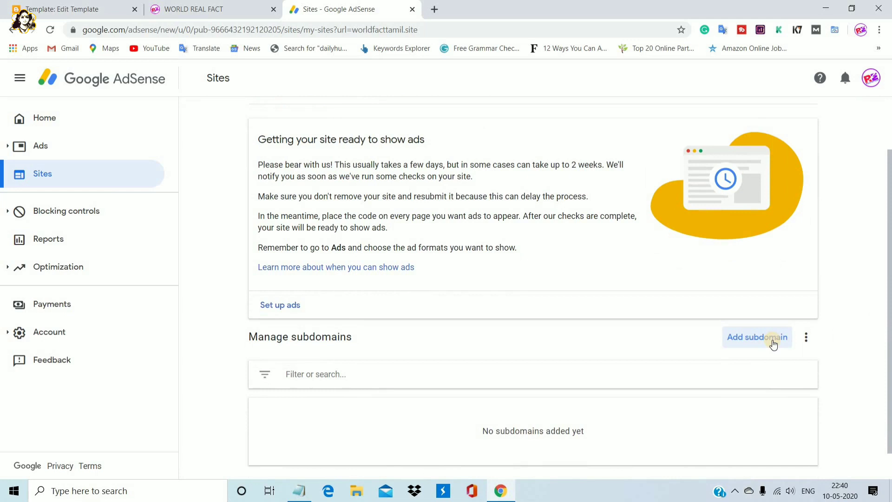
{"action": "left_click", "coordinate": [275, 303]}
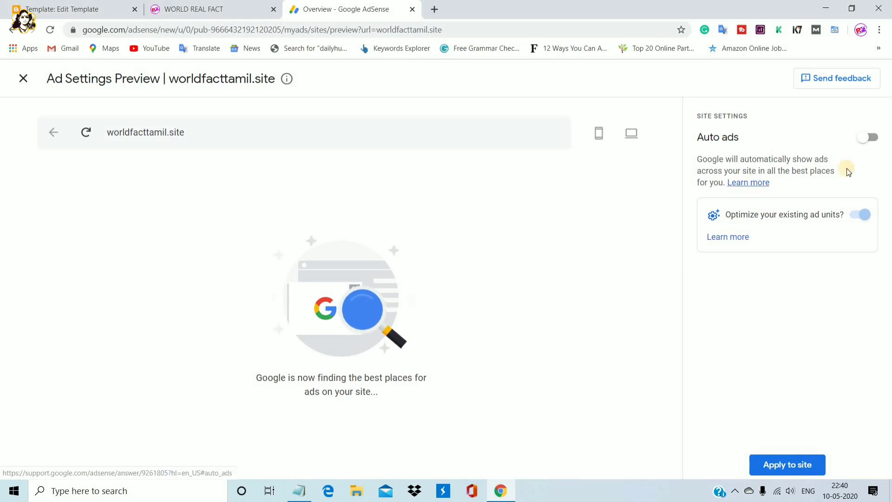
{"action": "left_click", "coordinate": [869, 139]}
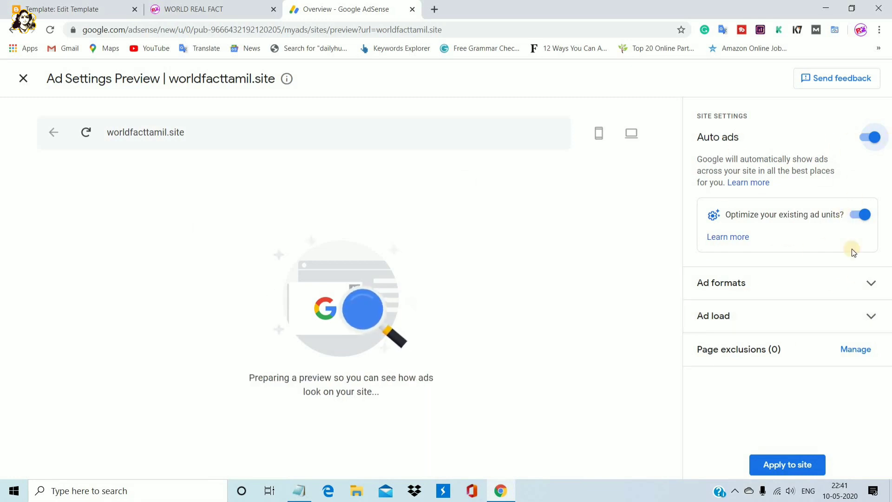
- Apply the Auto ads settings to worldfacttamil.site and confirm them
{"action": "left_click", "coordinate": [765, 463]}
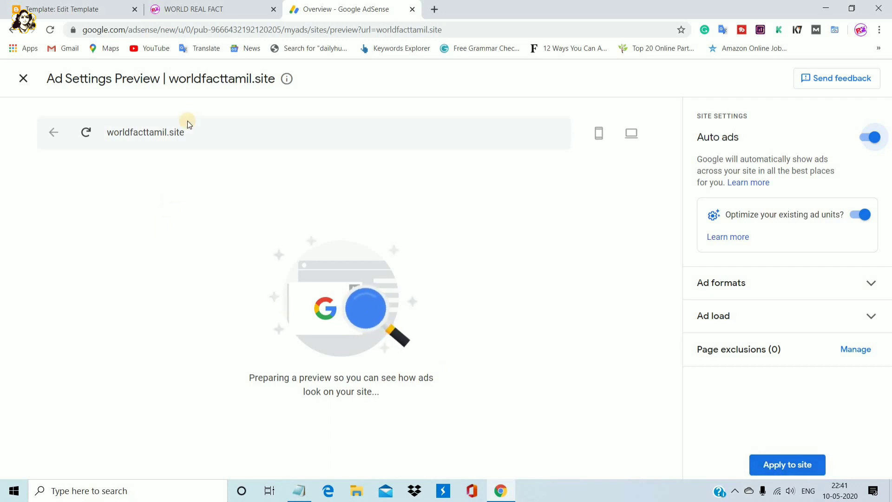
{"action": "left_click_drag", "start_coordinate": [188, 132], "coordinate": [95, 134]}
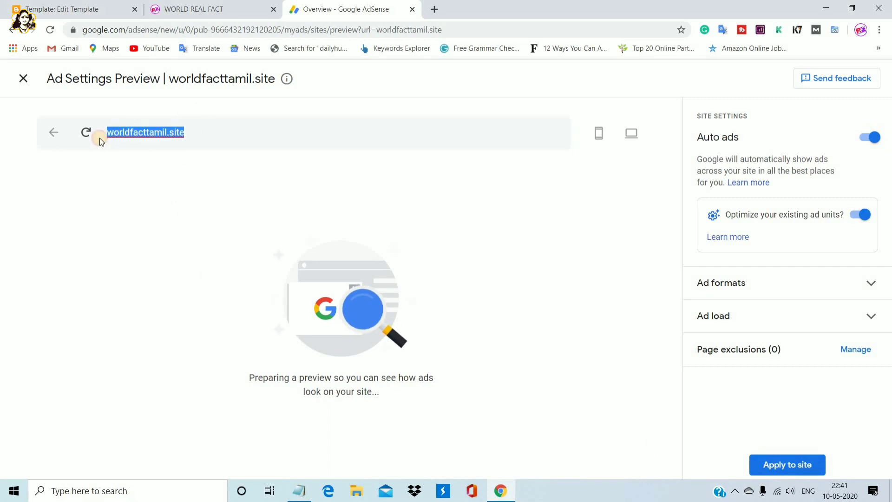
{"action": "left_click", "coordinate": [584, 245]}
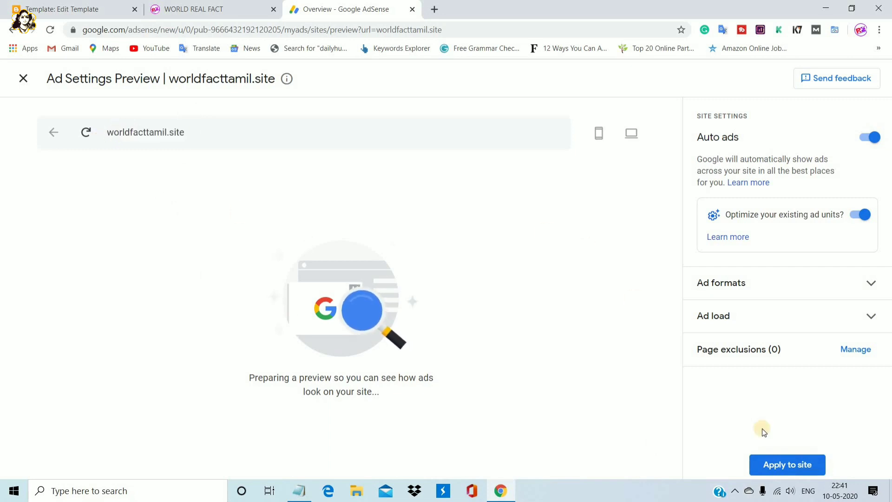
{"action": "left_click", "coordinate": [779, 463]}
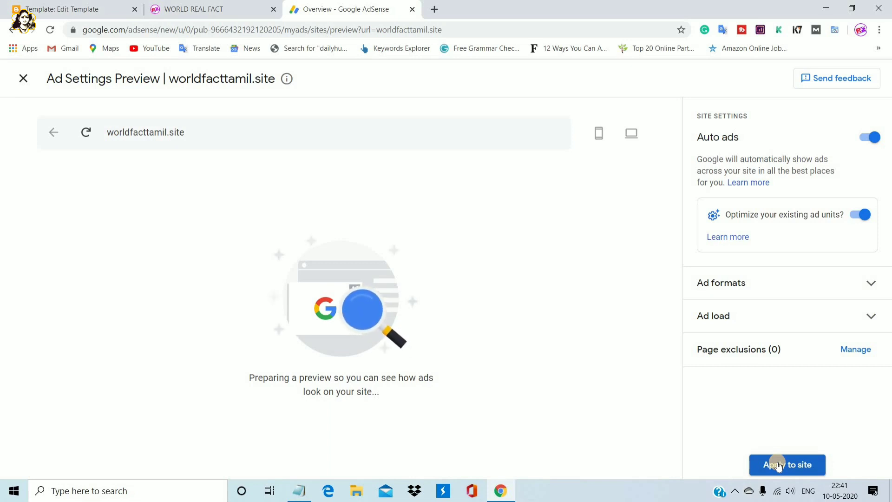
{"action": "left_click", "coordinate": [778, 464]}
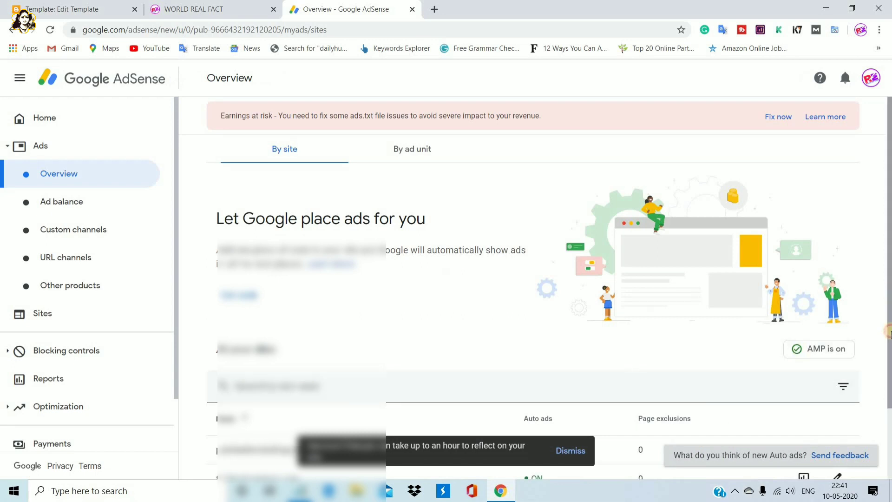
{"action": "scroll", "coordinate": [888, 334], "scroll_direction": "down", "scroll_amount": 2}
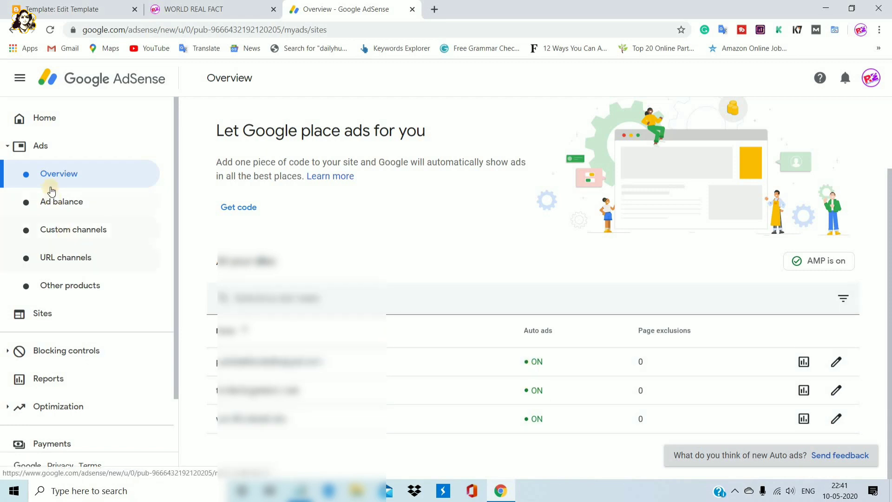
- In AdSense Sites, expand the 'Getting ready' site row to view its review status details
{"action": "left_click", "coordinate": [47, 315]}
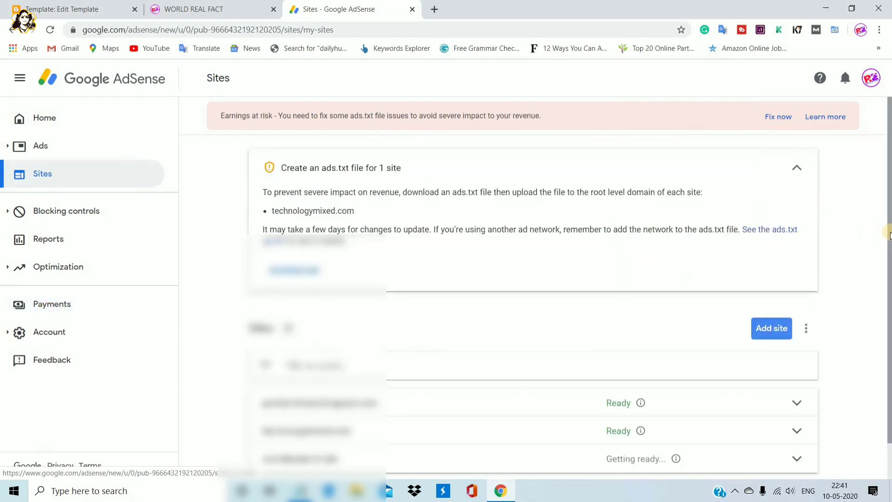
{"action": "scroll", "coordinate": [885, 285], "scroll_direction": "down", "scroll_amount": 1}
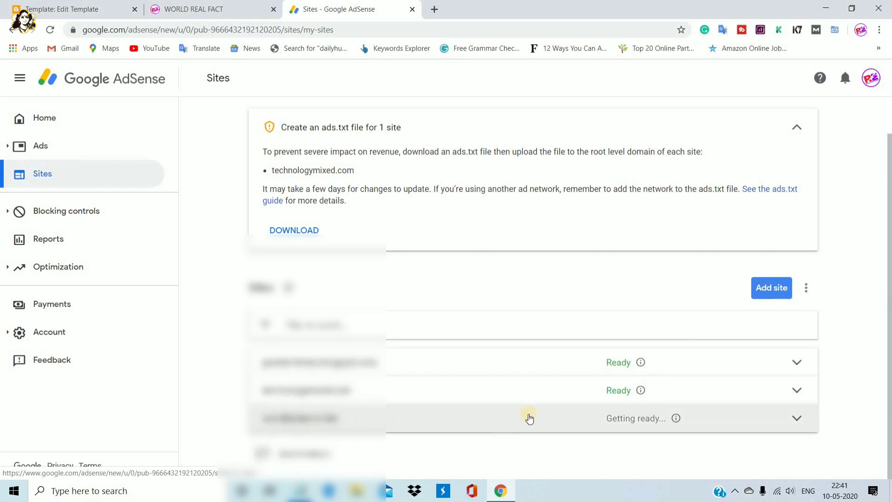
{"action": "left_click", "coordinate": [675, 420]}
{"action": "left_click_drag", "start_coordinate": [888, 260], "coordinate": [887, 405]}
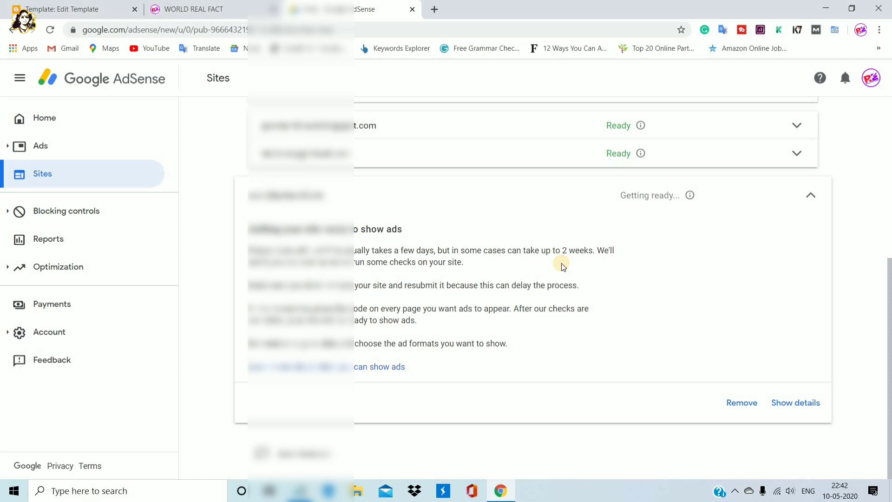
- Collapse the site details, open the blog's Earnings page in Blogger, then return to AdSense Sites
{"action": "left_click", "coordinate": [812, 194]}
{"action": "left_click", "coordinate": [89, 9]}
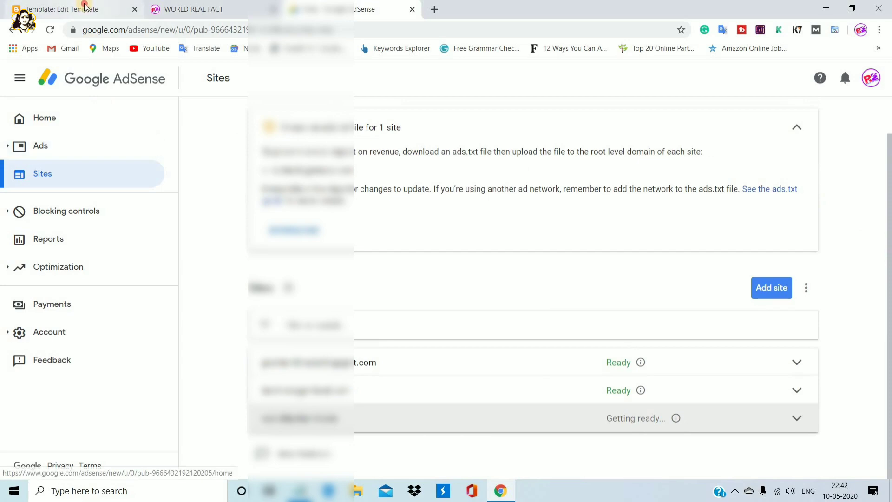
{"action": "left_click", "coordinate": [21, 78]}
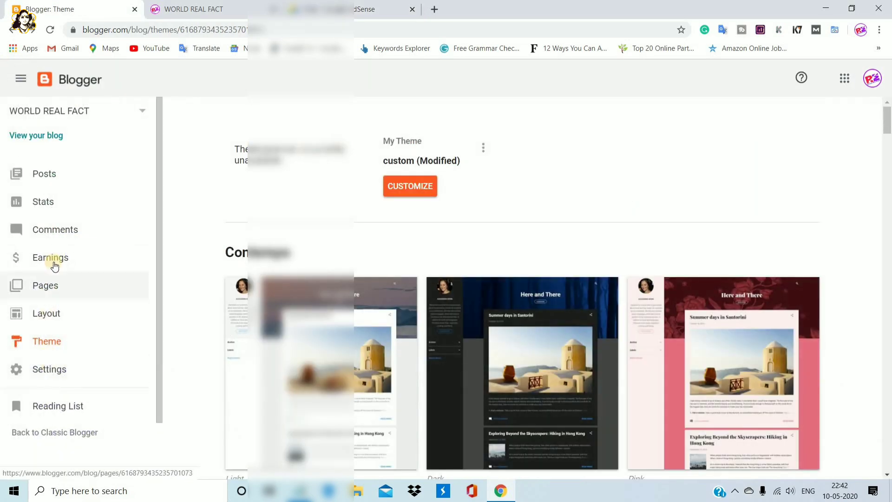
{"action": "left_click", "coordinate": [53, 261]}
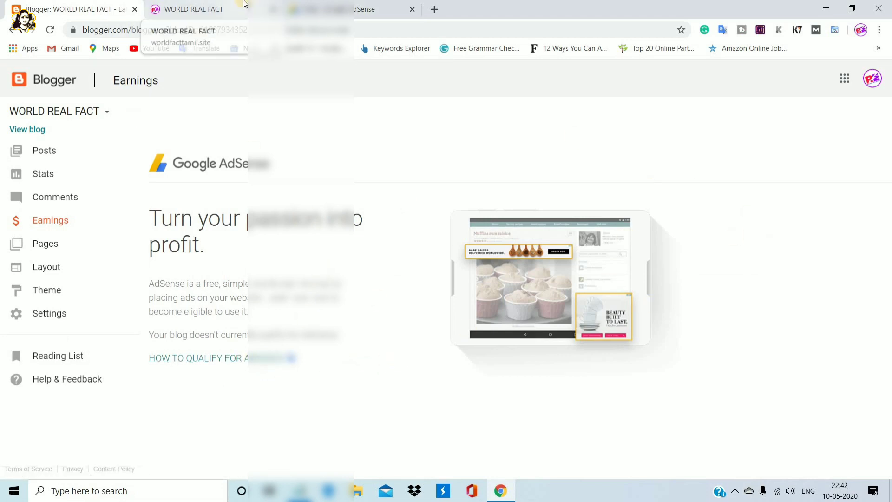
{"action": "left_click", "coordinate": [325, 9]}
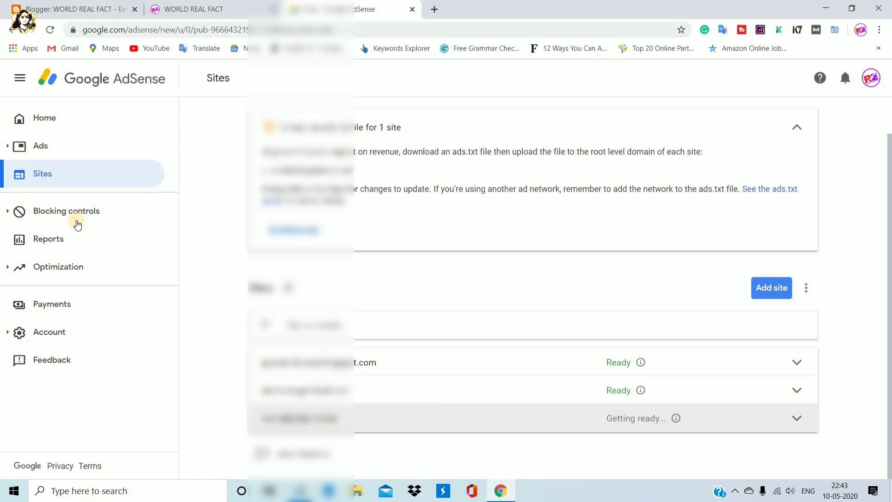
{"action": "left_click", "coordinate": [65, 13]}
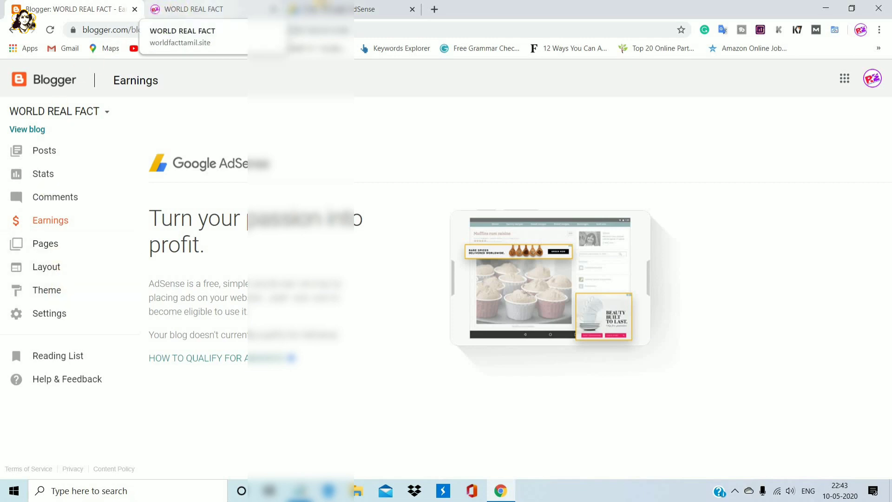
{"action": "left_click", "coordinate": [325, 7]}
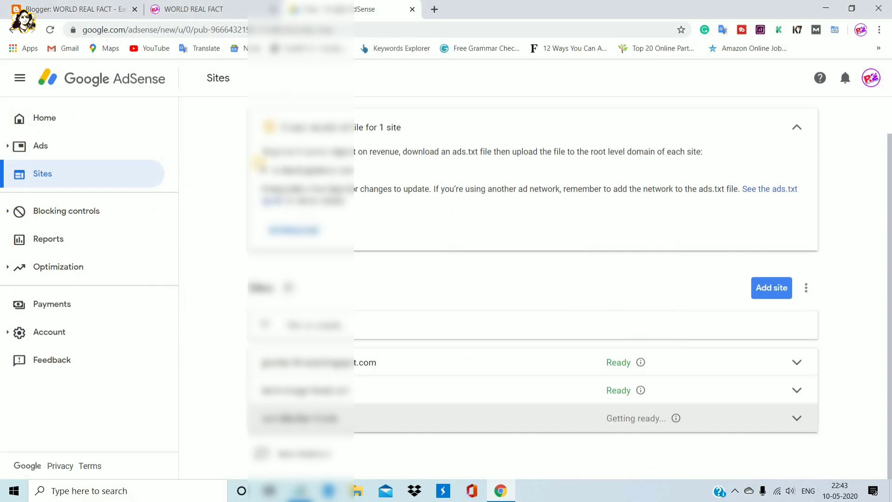